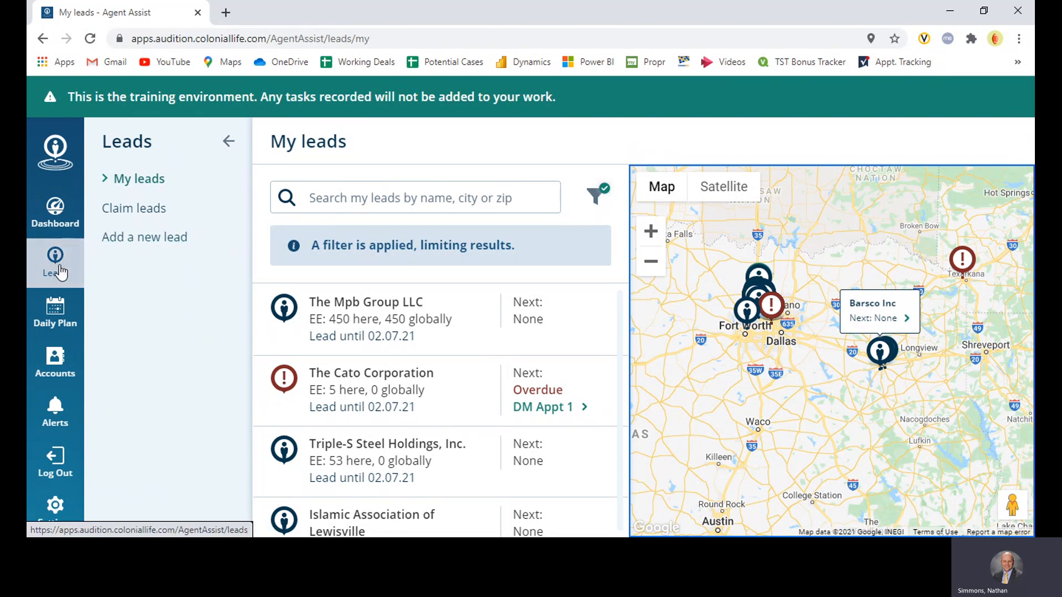
# Open the form for adding a new lead and collapse the Leads side navigation
pyautogui.click(150, 244)
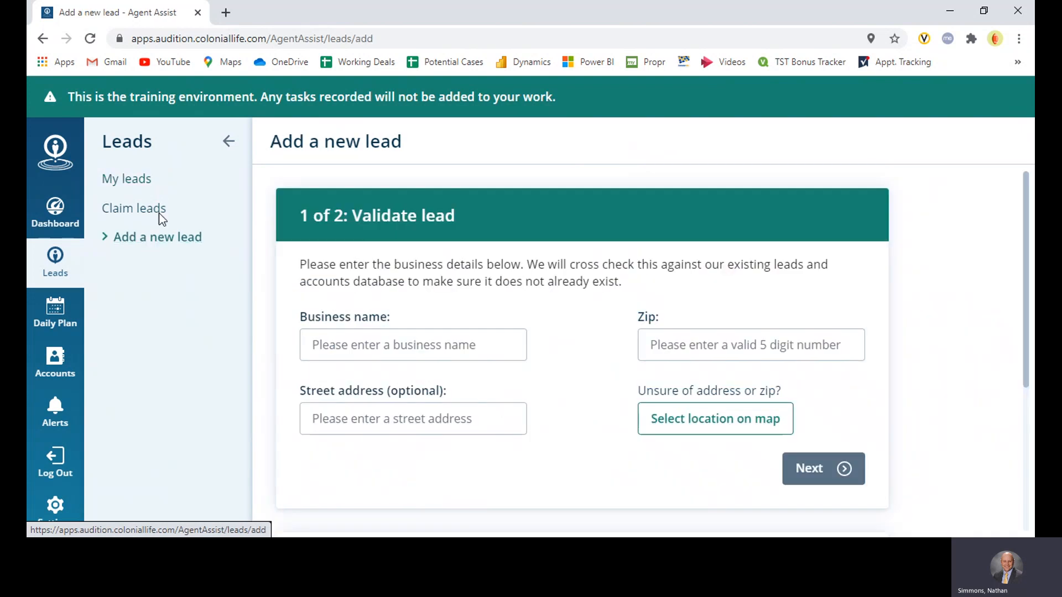
pyautogui.click(231, 145)
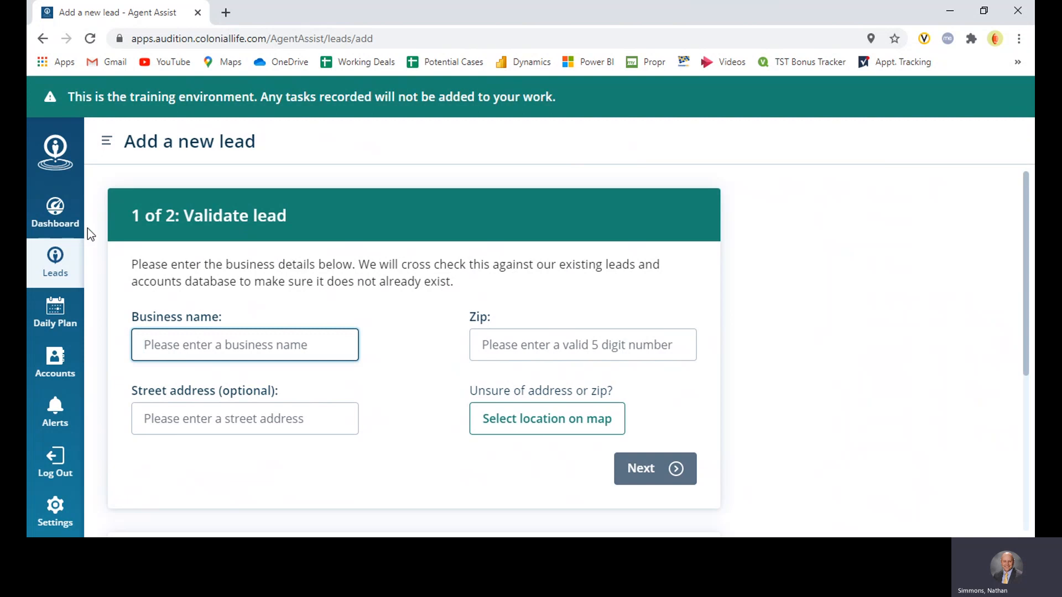
pyautogui.click(106, 141)
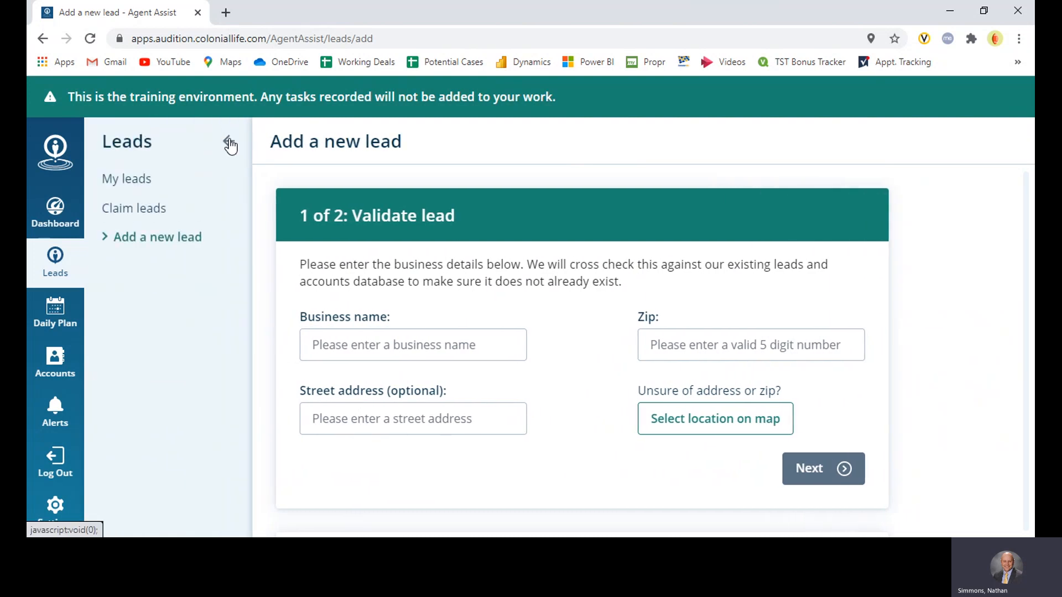
pyautogui.click(228, 142)
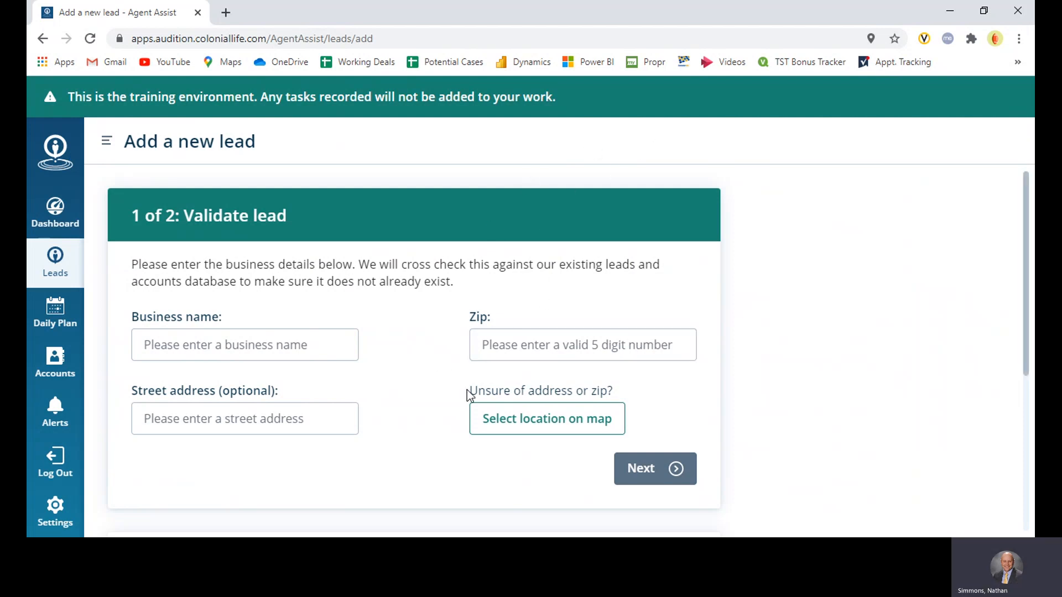
# Enter "Advanced Auto Repair" as the new lead's business name
pyautogui.click(302, 352)
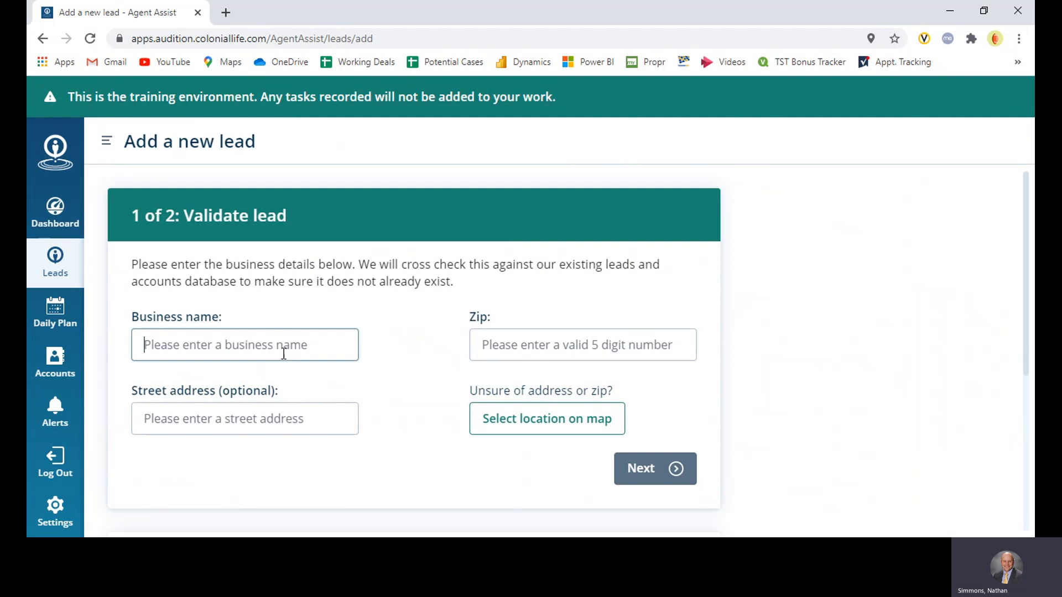
pyautogui.click(276, 345)
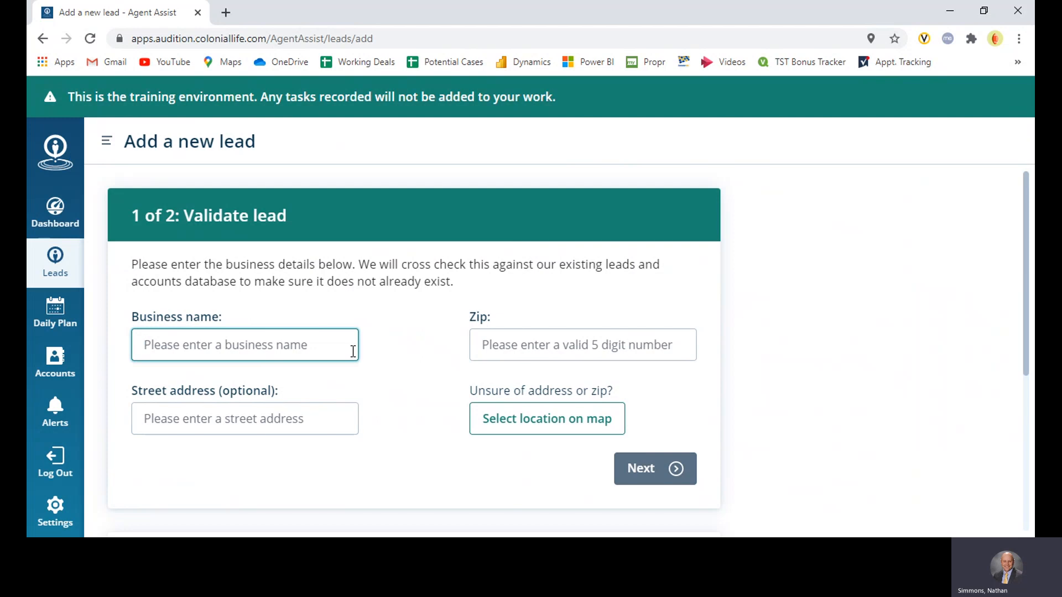
pyautogui.write('Advanc')
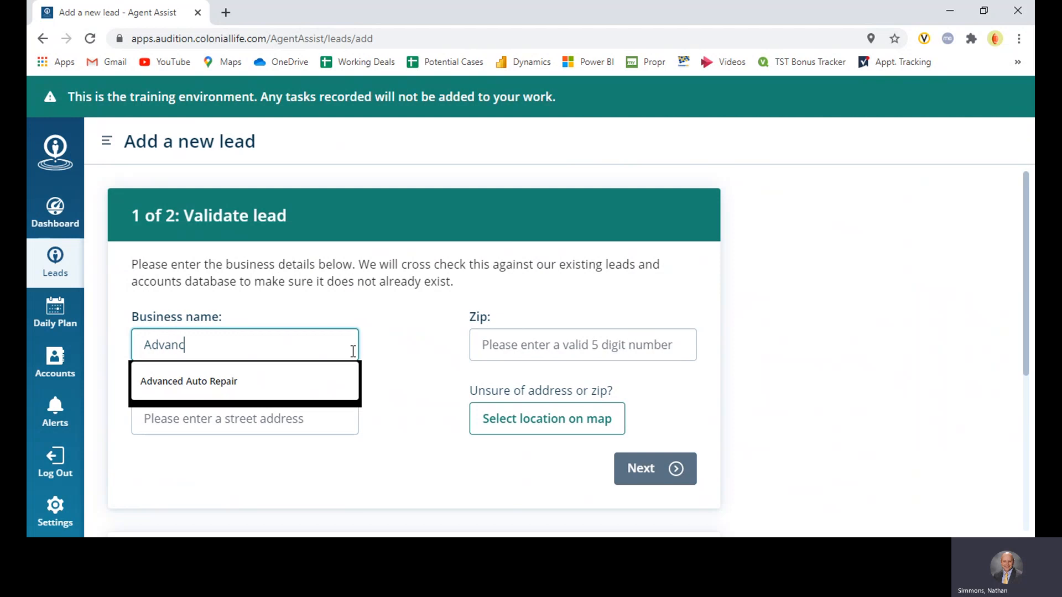
pyautogui.write('ed Auto Reapir')
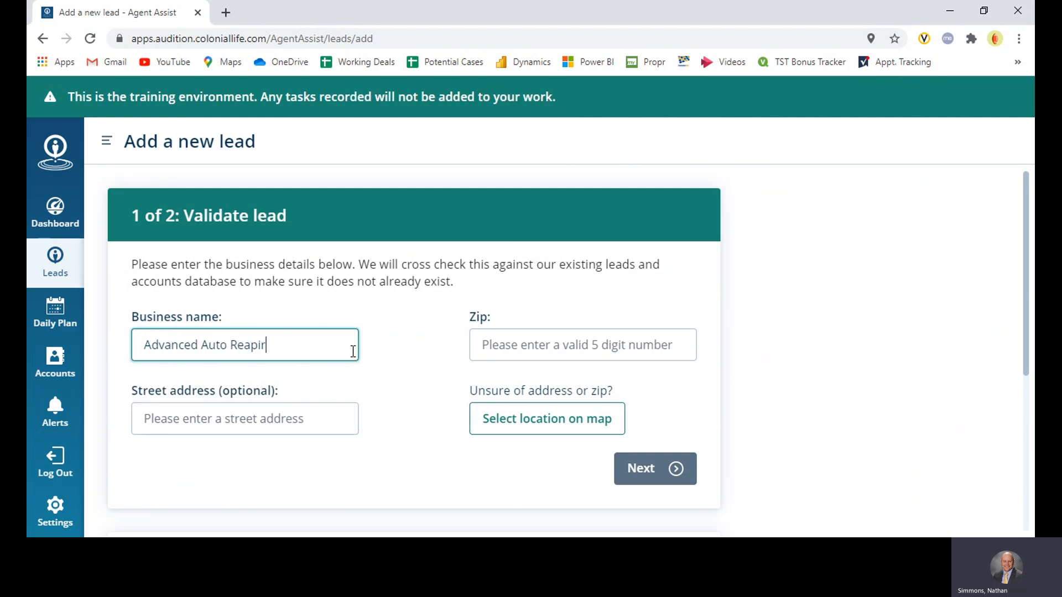
pyautogui.press('BackSpace')
pyautogui.press('BackSpace')
pyautogui.press('BackSpace')
pyautogui.write('pari')
pyautogui.press('BackSpace')
pyautogui.press('BackSpace')
pyautogui.write('ir')
pyautogui.press('Tab')
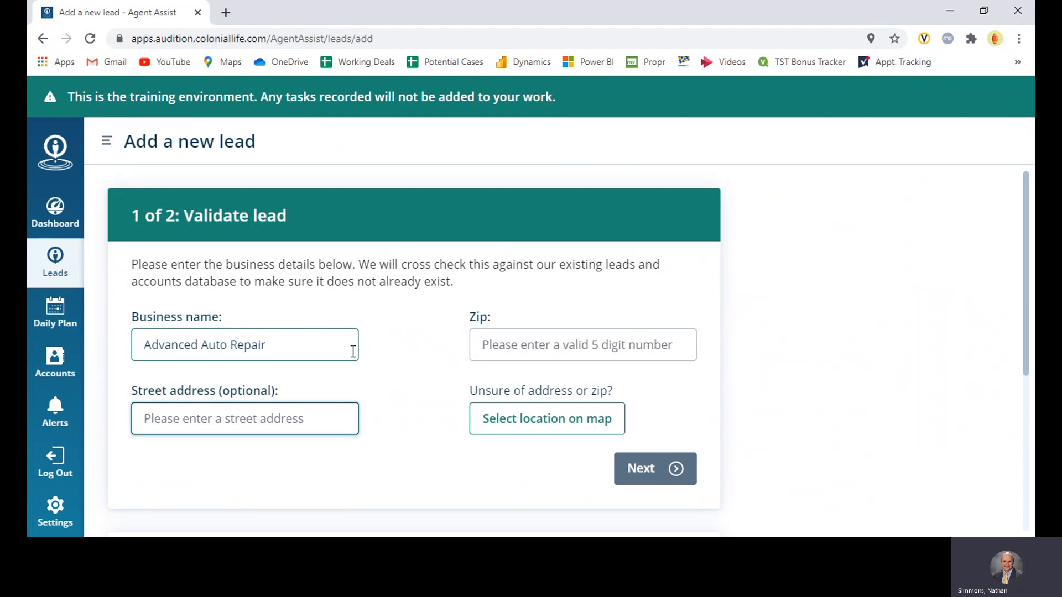
# Fill in the business's zip code and street address, and submit the lead for validation
pyautogui.click(512, 352)
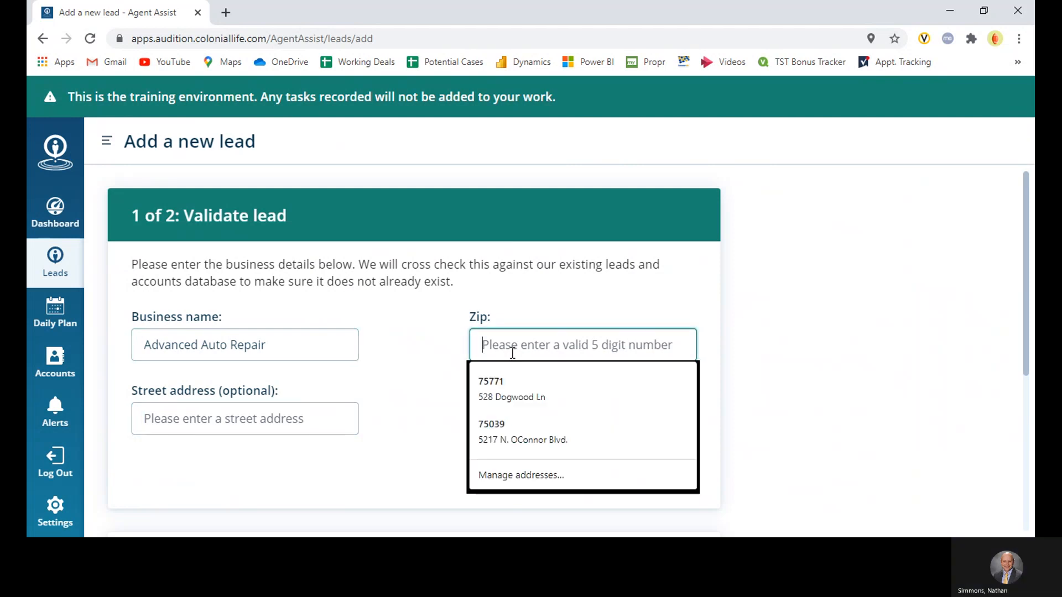
pyautogui.write('76201')
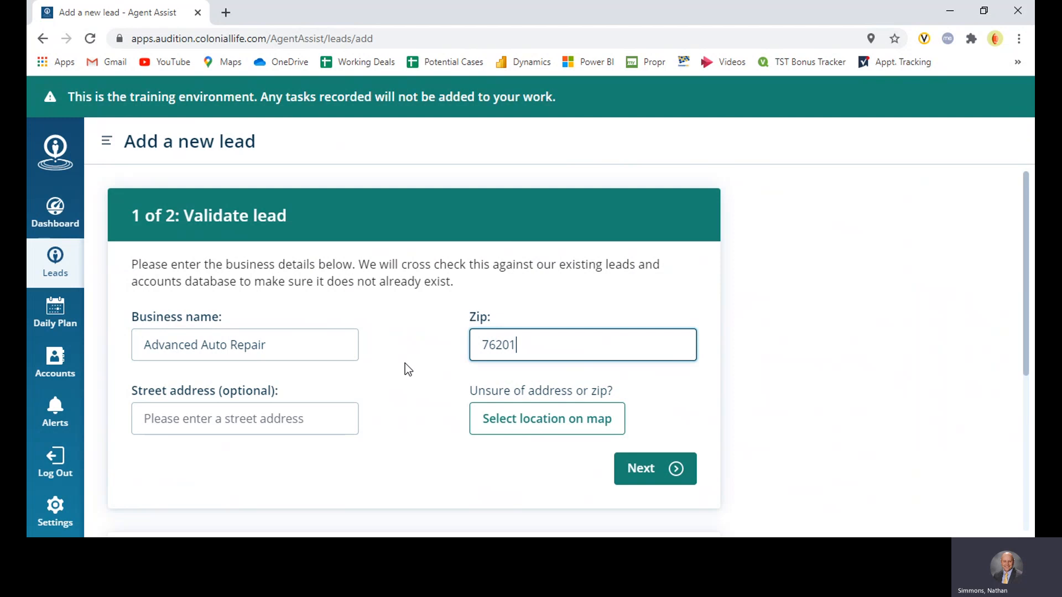
pyautogui.click(286, 416)
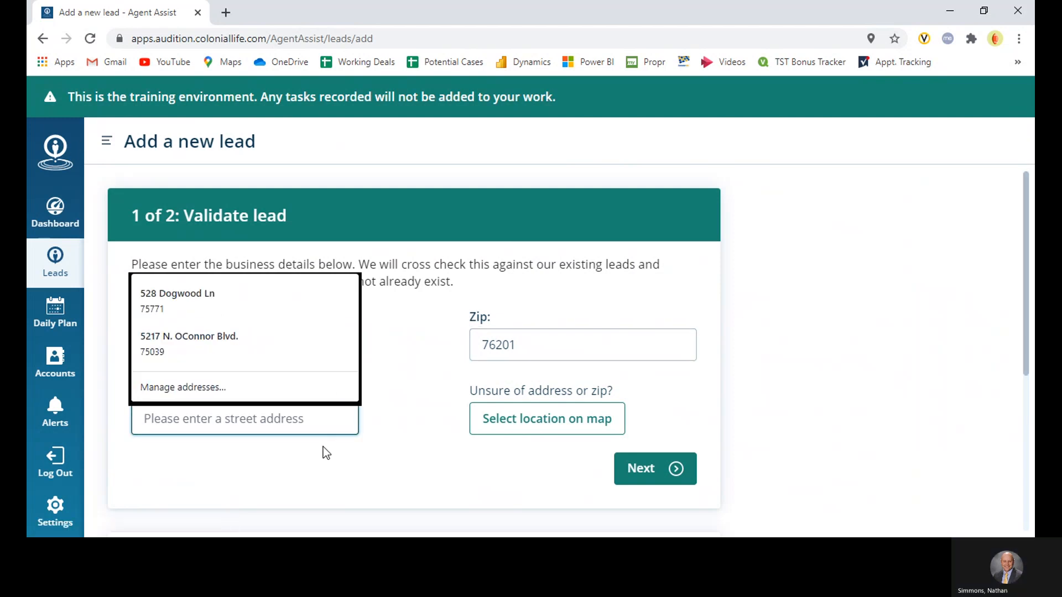
pyautogui.write('612')
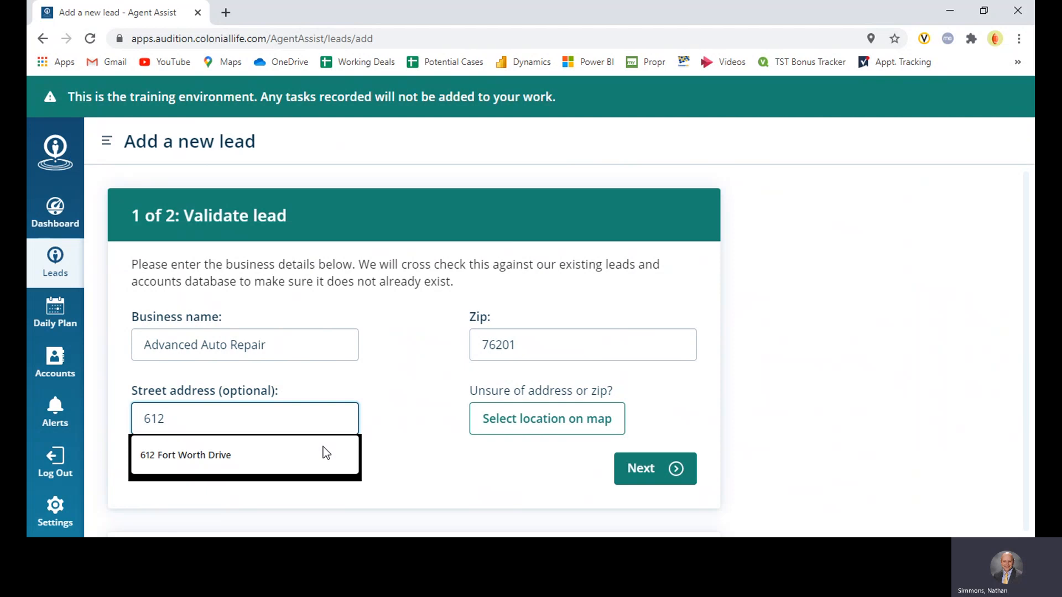
pyautogui.write(' Fort Worth Drive')
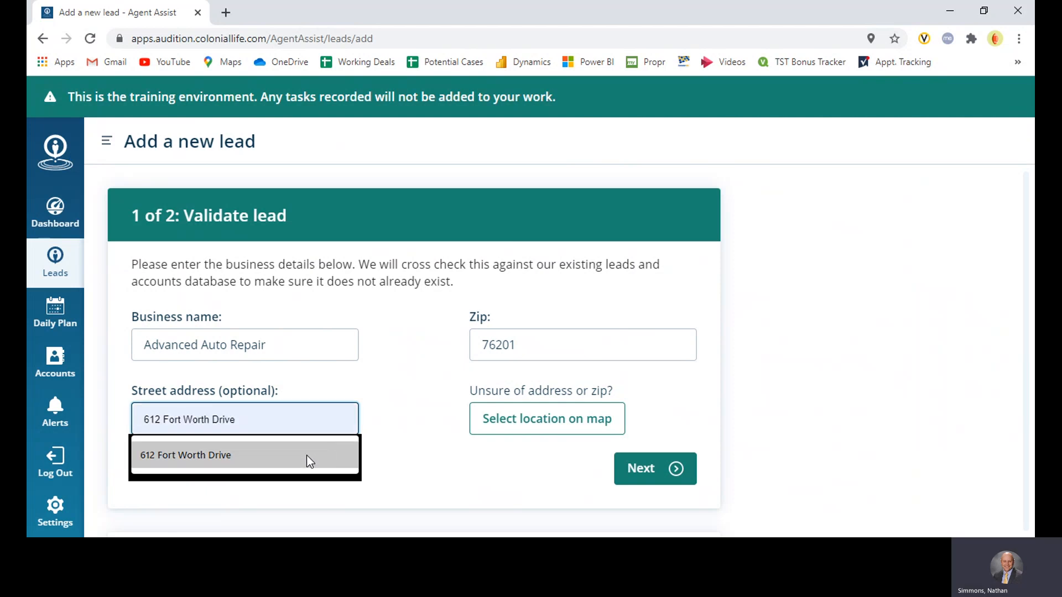
pyautogui.click(306, 456)
pyautogui.click(416, 417)
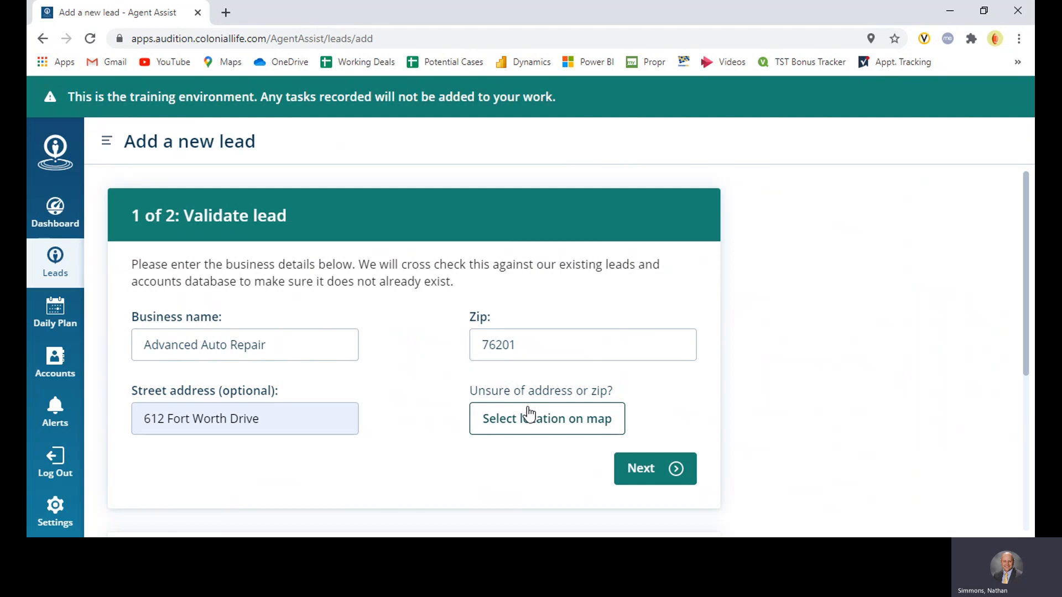
pyautogui.click(654, 469)
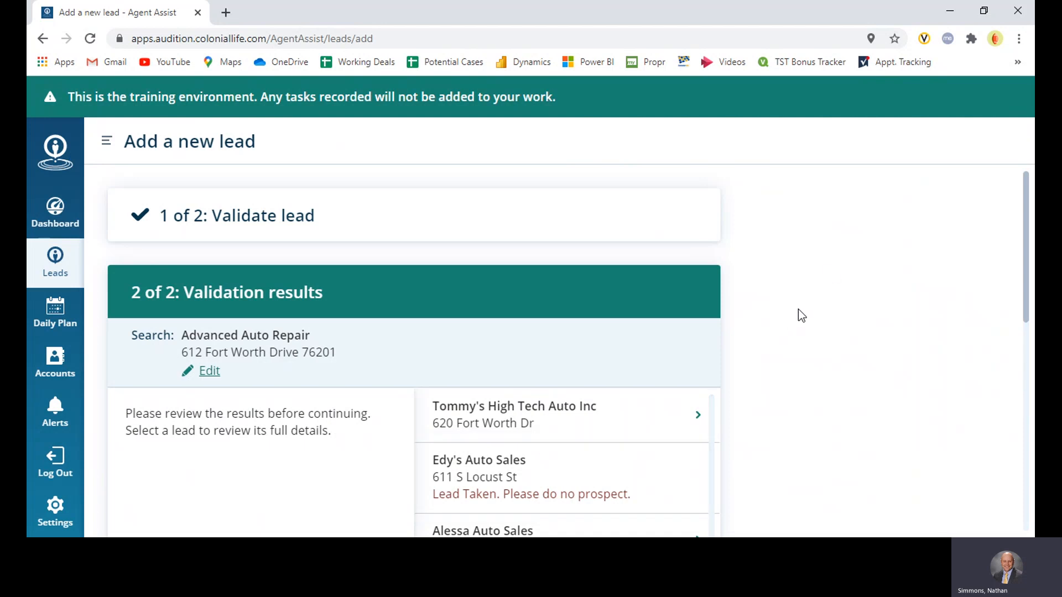
# Review the full list of validation results for existing leads or accounts matching the entered business name and address
pyautogui.scroll(-3, 801, 310)
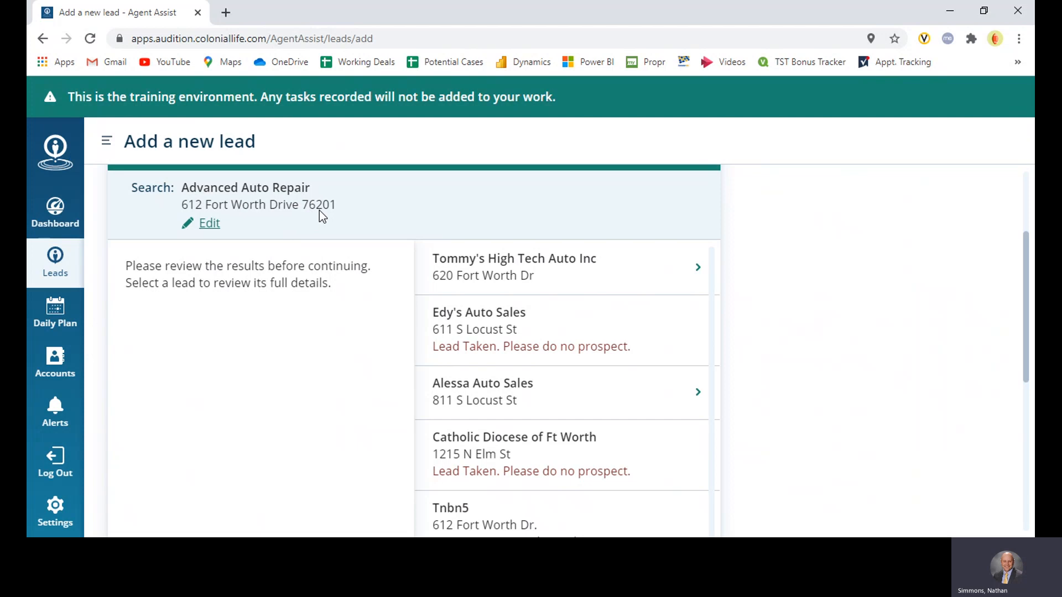
pyautogui.scroll(-1, 678, 343)
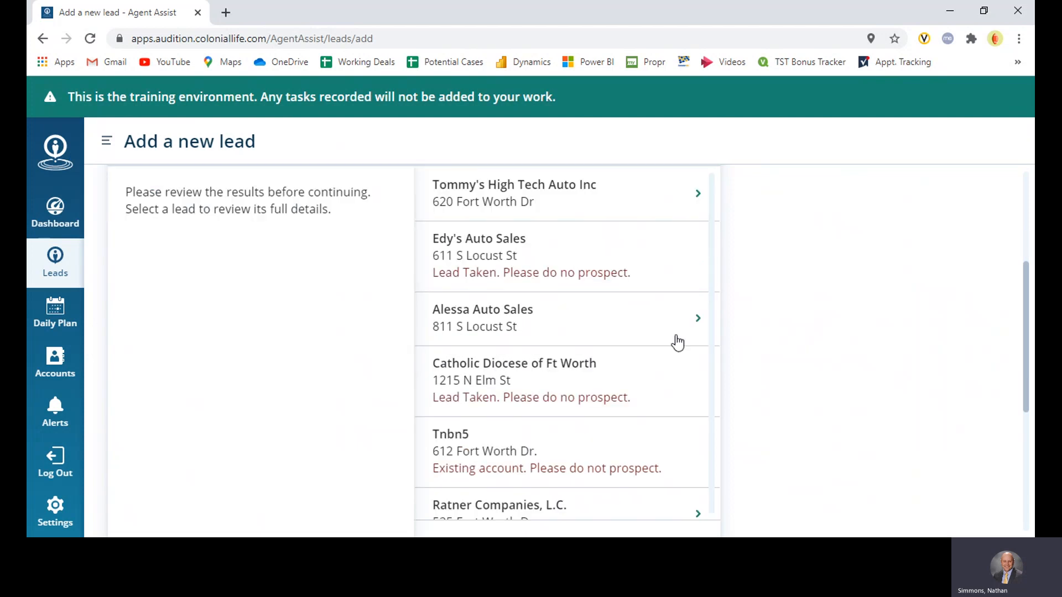
pyautogui.scroll(-2, 536, 266)
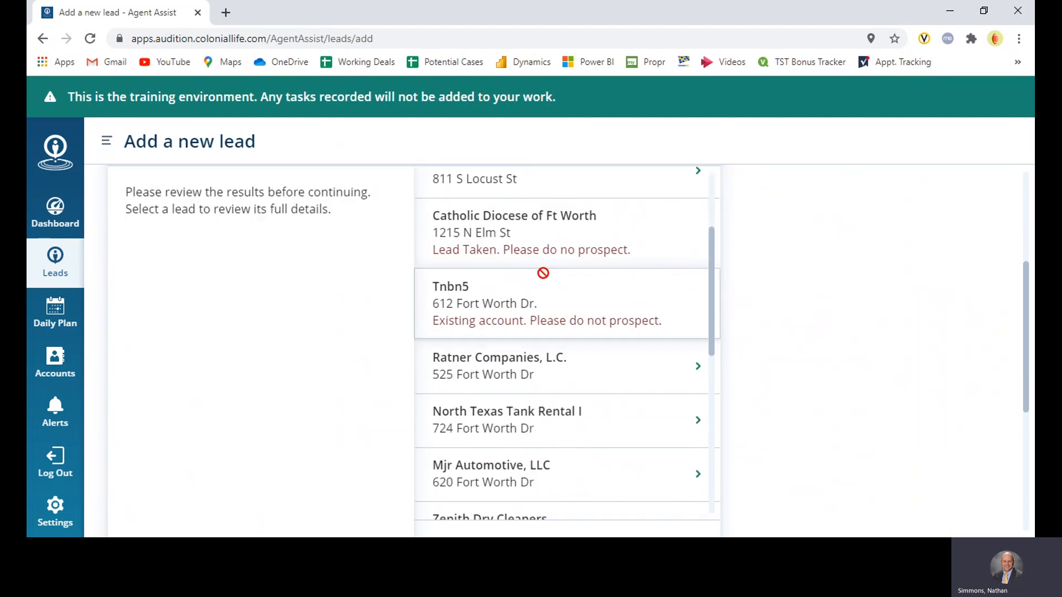
pyautogui.scroll(-1, 559, 324)
pyautogui.scroll(-1, 559, 324)
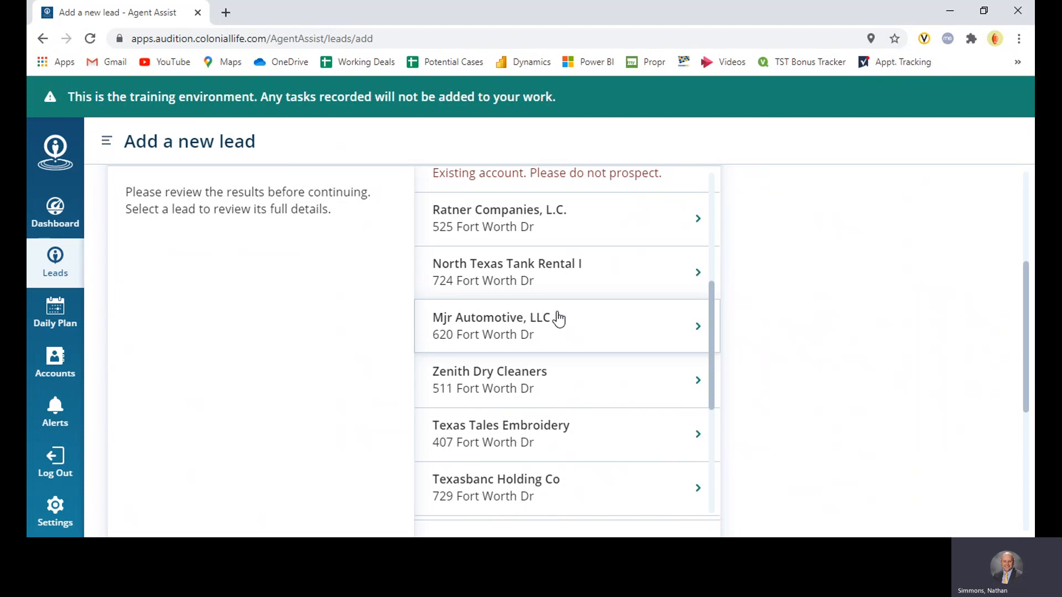
pyautogui.scroll(-1, 560, 323)
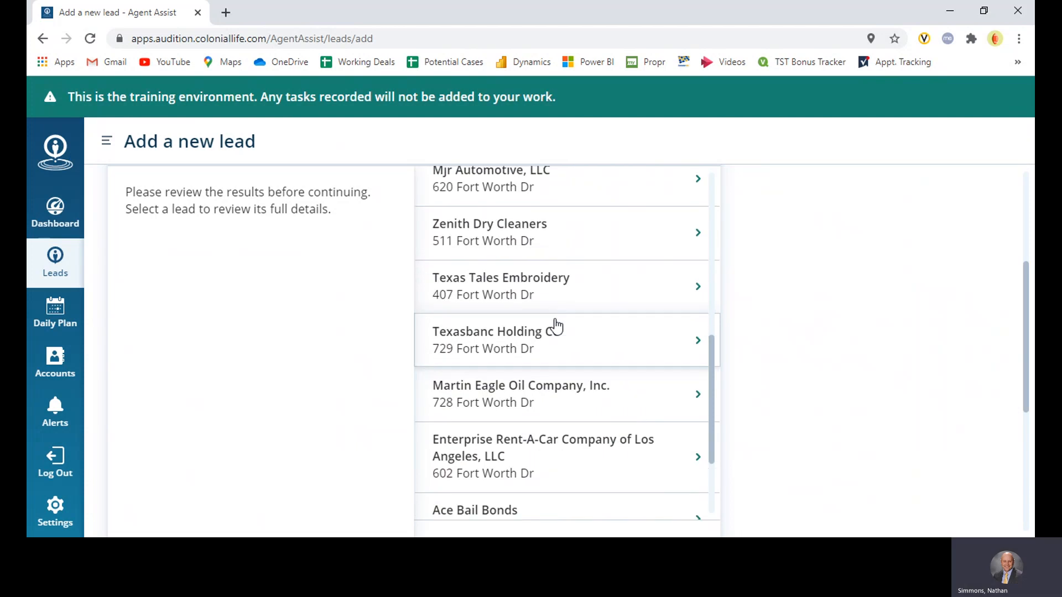
pyautogui.scroll(-1, 556, 326)
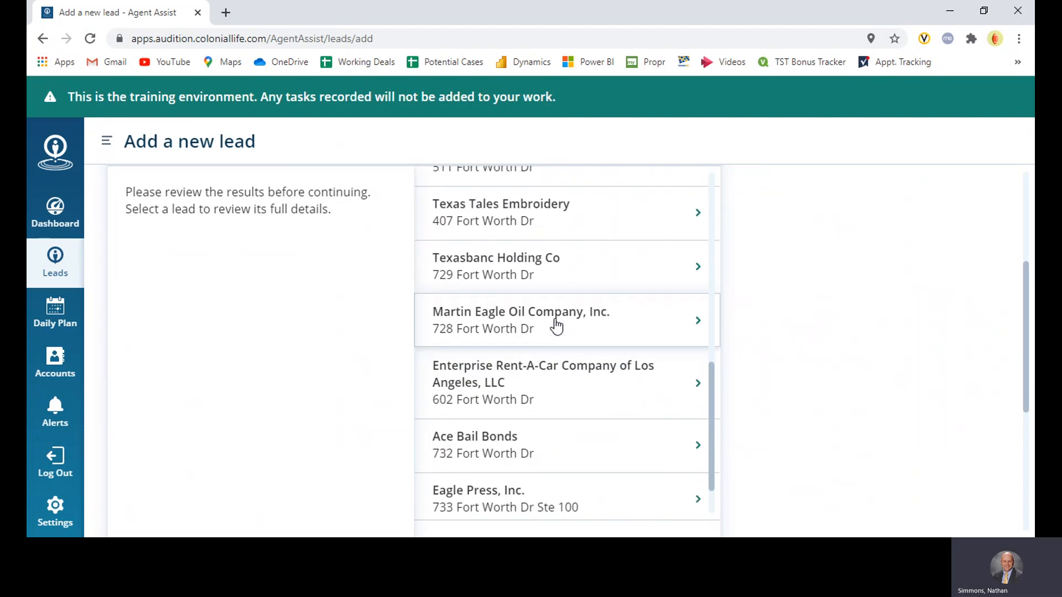
pyautogui.scroll(-2, 556, 327)
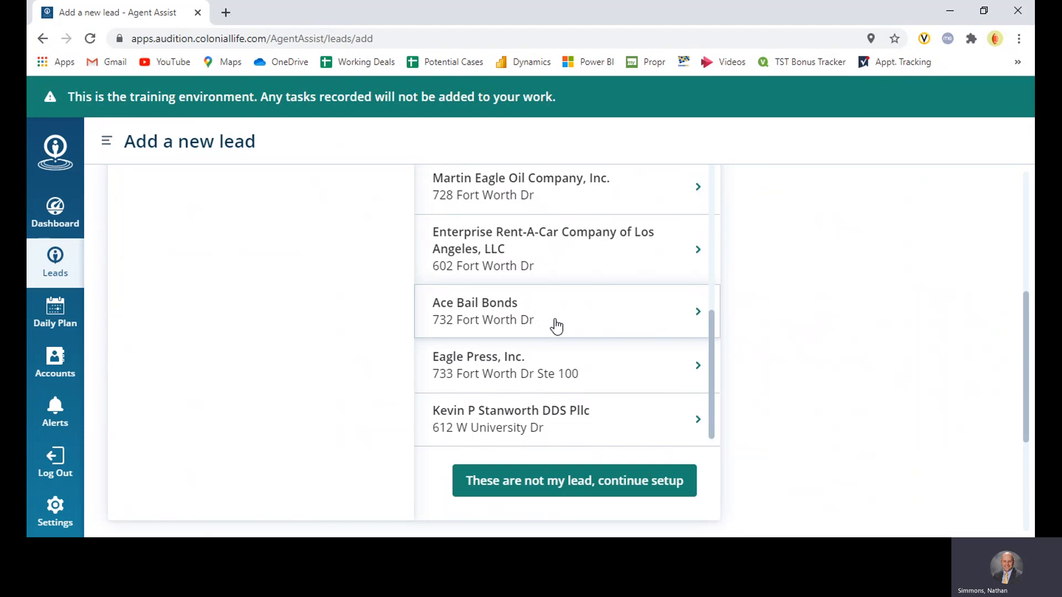
pyautogui.scroll(2, 536, 366)
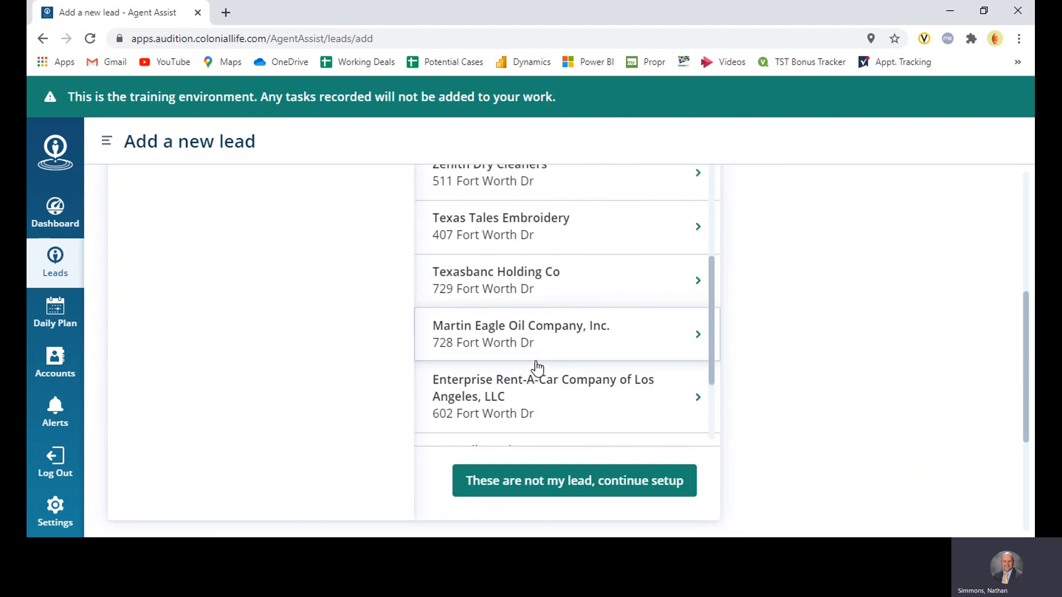
pyautogui.scroll(2, 537, 366)
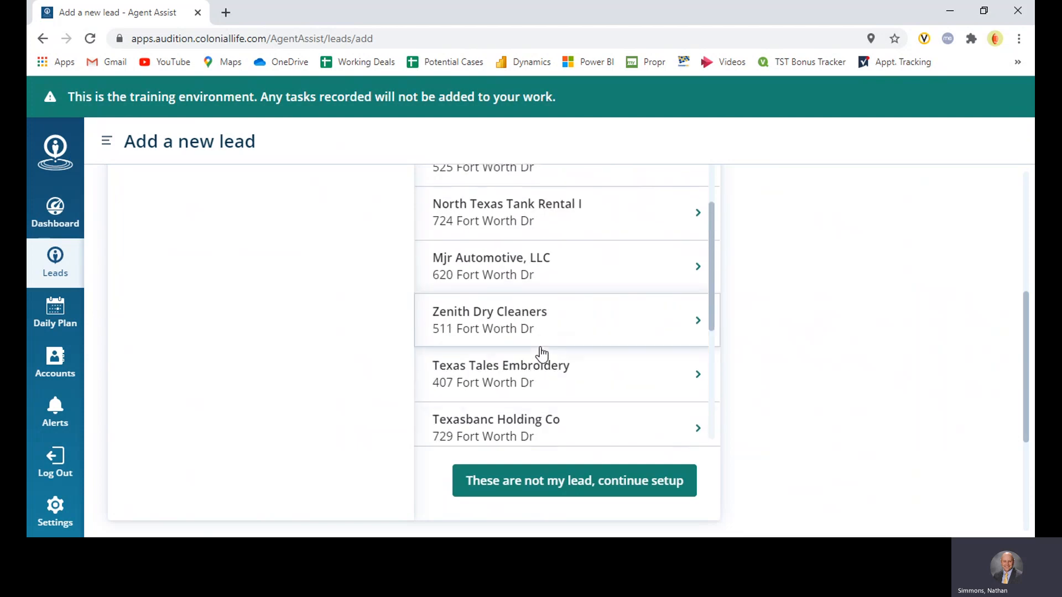
pyautogui.scroll(2, 541, 356)
pyautogui.scroll(-1, 541, 355)
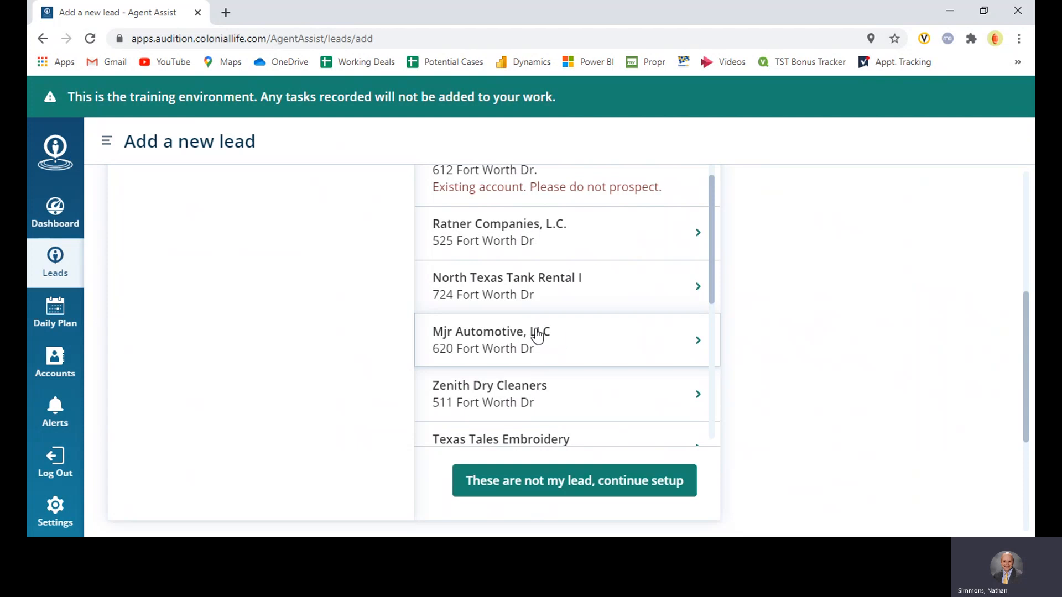
pyautogui.scroll(5, 531, 332)
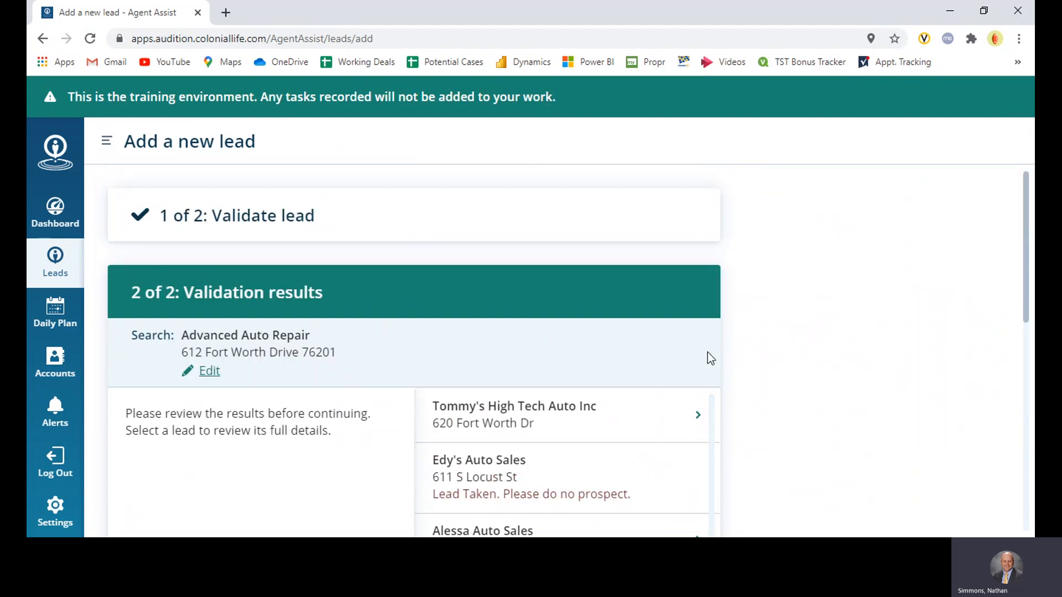
pyautogui.scroll(-1, 709, 356)
pyautogui.scroll(-1, 762, 347)
pyautogui.scroll(-1, 774, 316)
pyautogui.scroll(2, 570, 358)
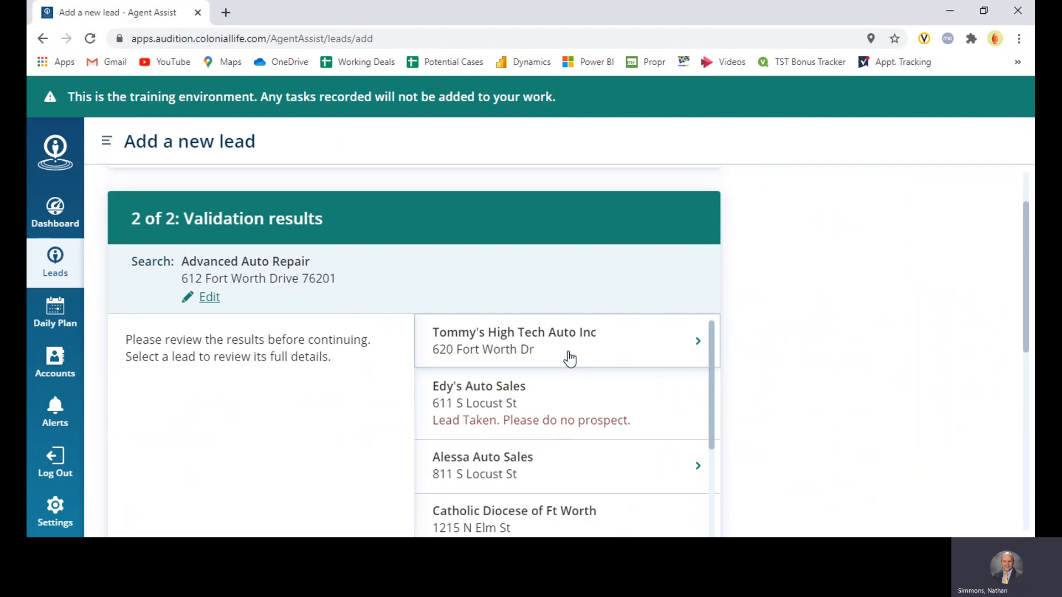
pyautogui.scroll(-3, 774, 365)
pyautogui.scroll(-4, 623, 329)
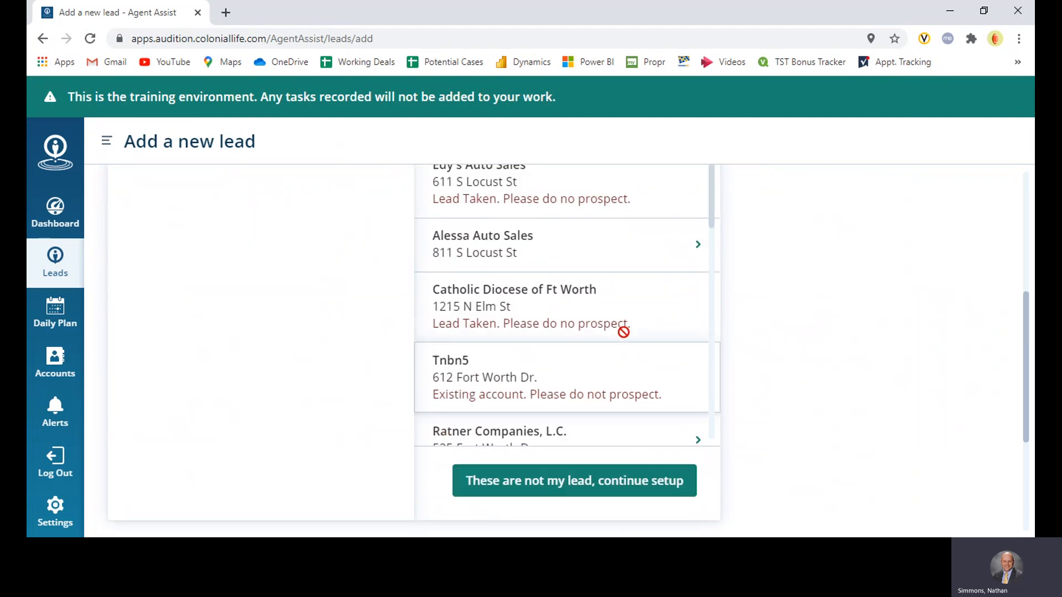
pyautogui.scroll(-5, 574, 310)
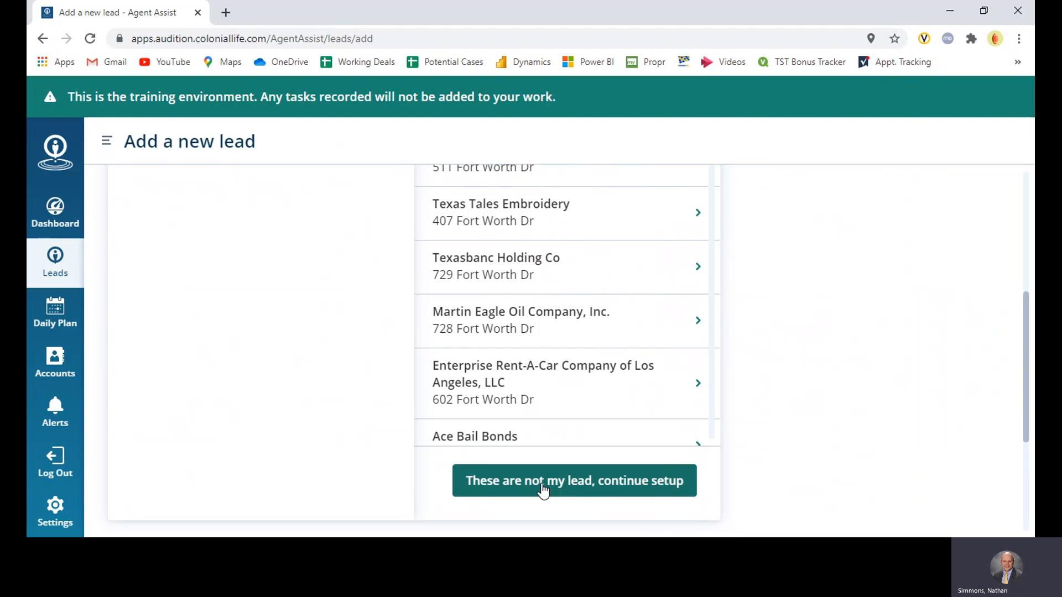
# Continue setup past the listed matches to examine the lead details fields, and return to the validation results, discarding the details form
pyautogui.click(574, 489)
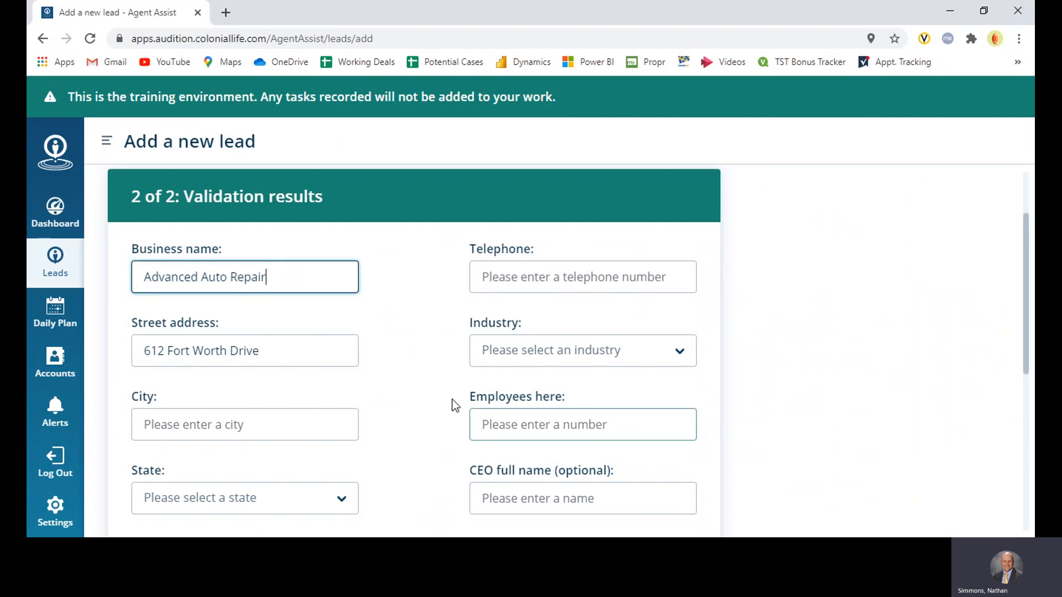
pyautogui.scroll(-3, 436, 387)
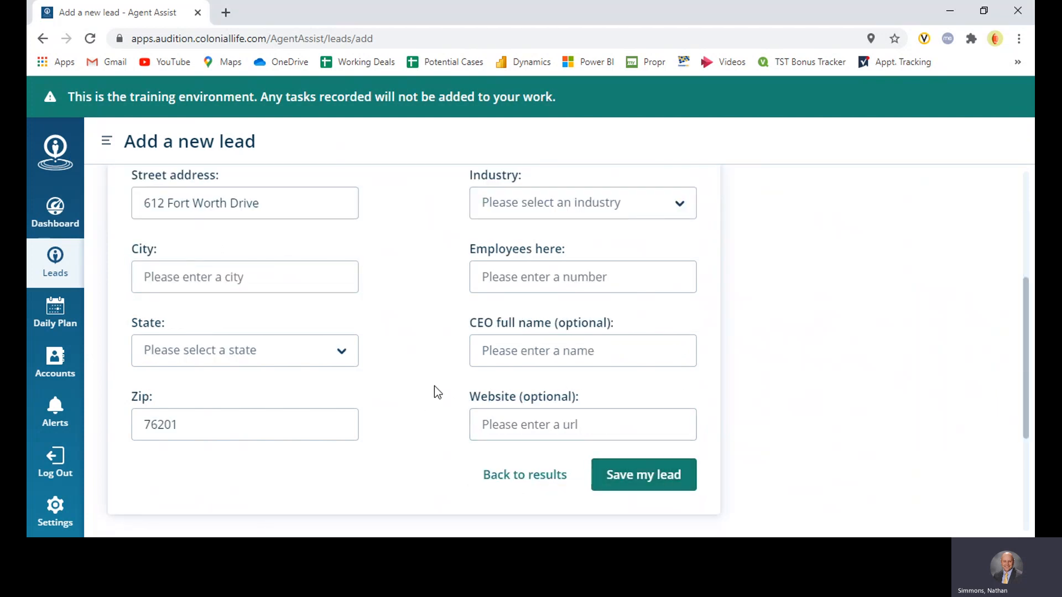
pyautogui.scroll(5, 425, 382)
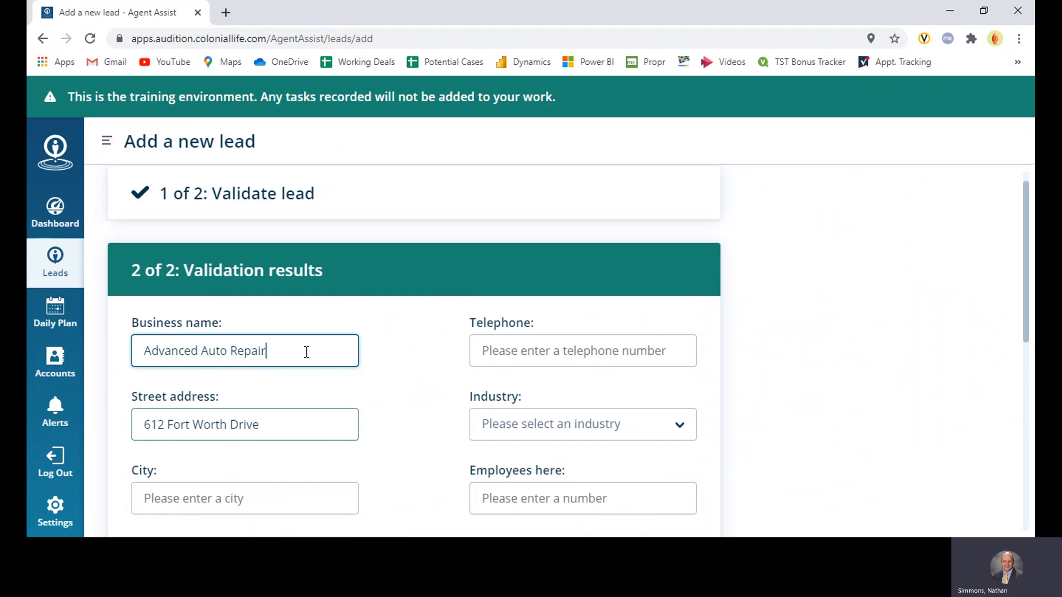
pyautogui.scroll(-7, 414, 354)
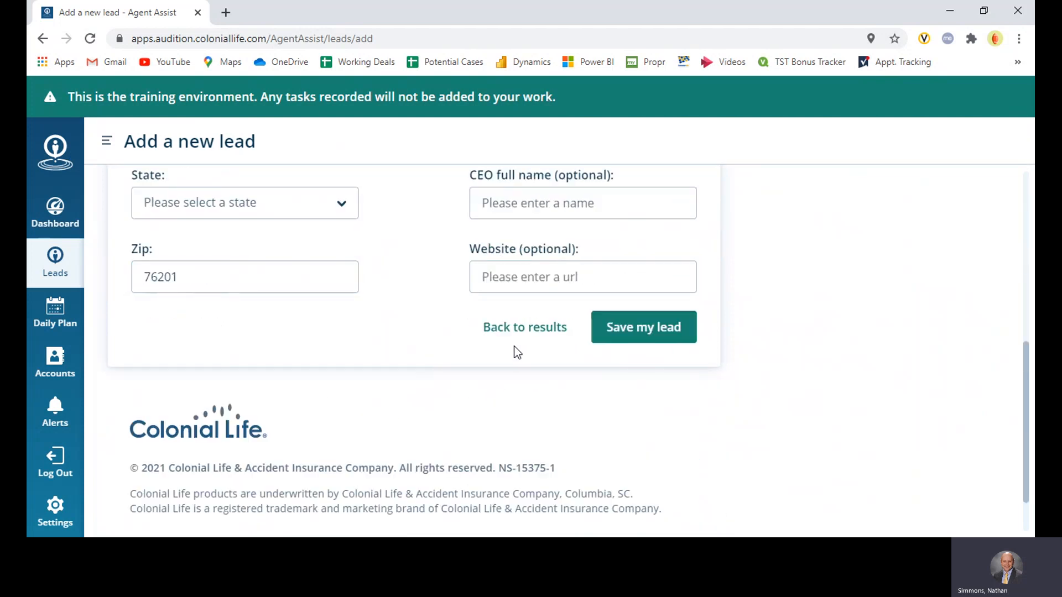
pyautogui.click(520, 329)
pyautogui.click(440, 373)
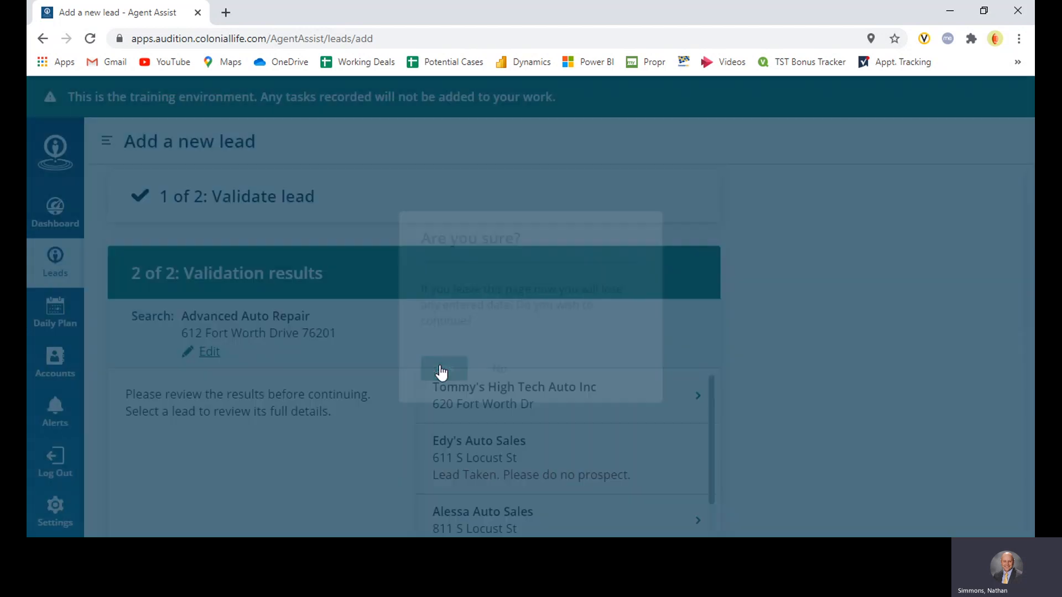
# Open the full details of Mjr Automotive, LLC at 620 Fort Worth Dr from the validation results
pyautogui.scroll(-2, 762, 379)
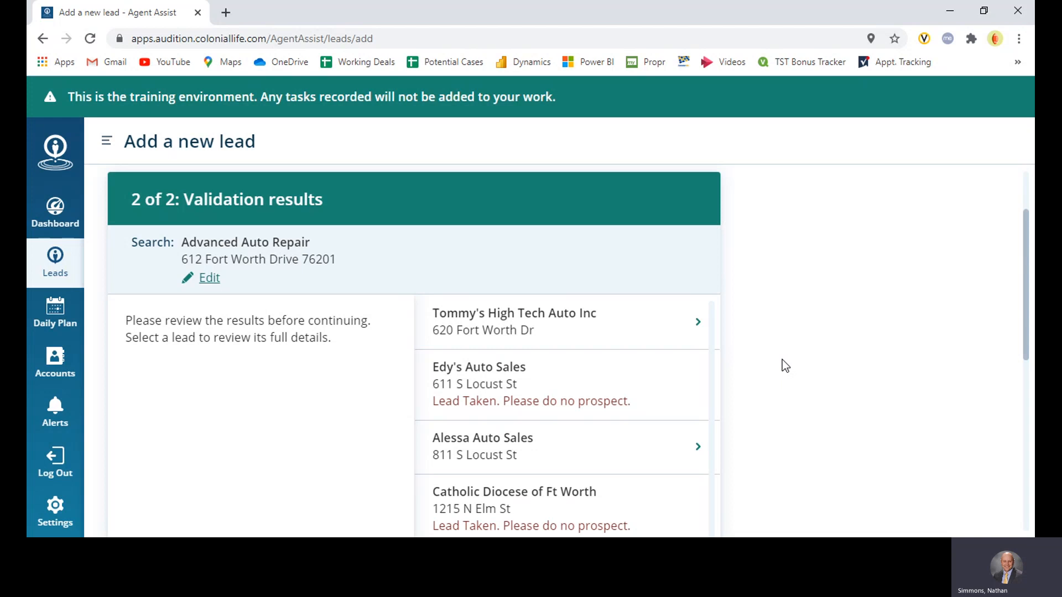
pyautogui.scroll(-3, 857, 305)
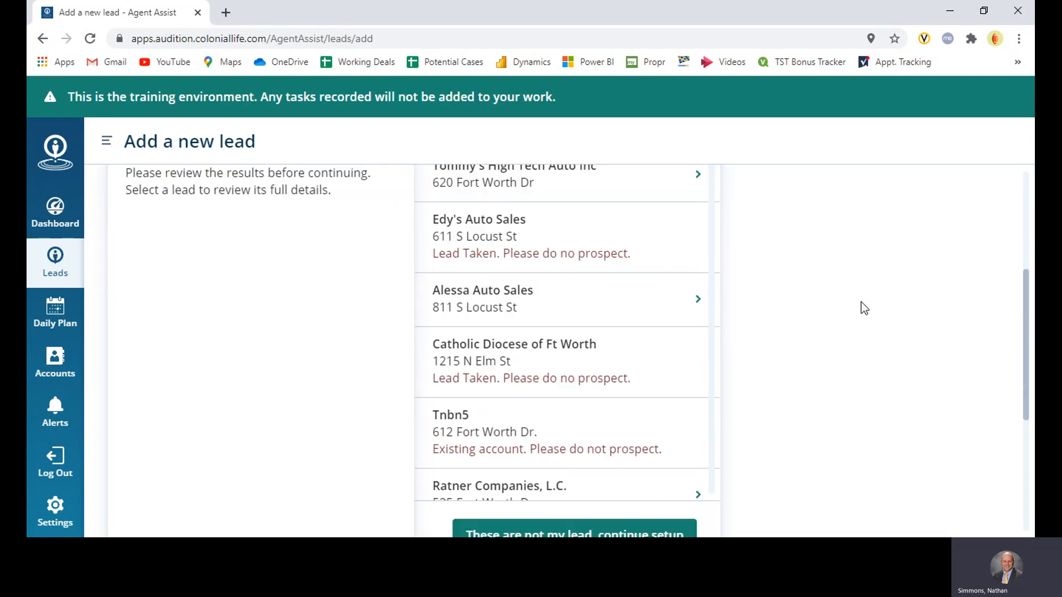
pyautogui.scroll(-2, 524, 361)
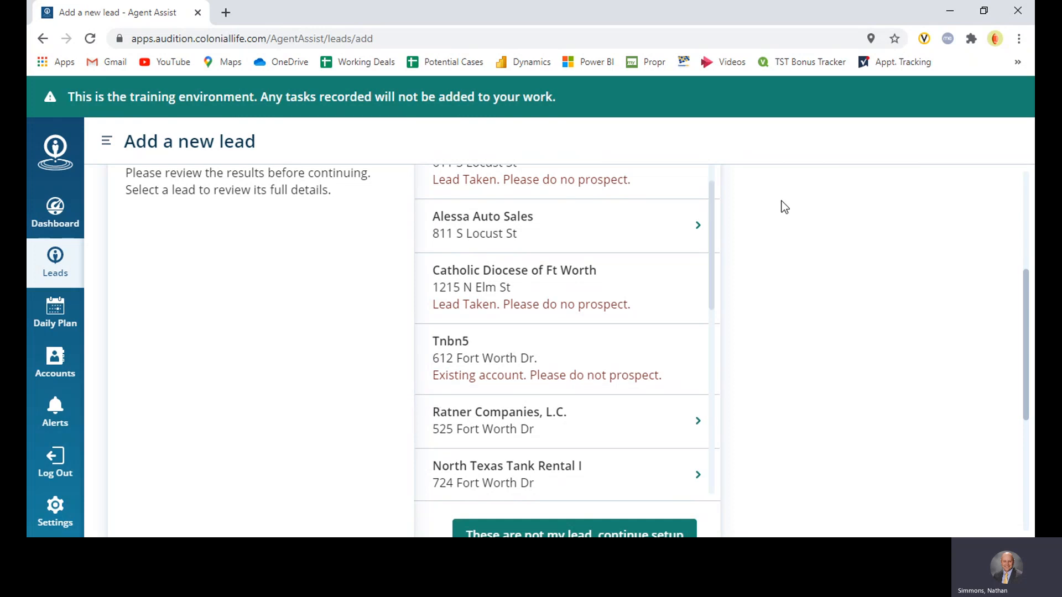
pyautogui.scroll(-1, 575, 304)
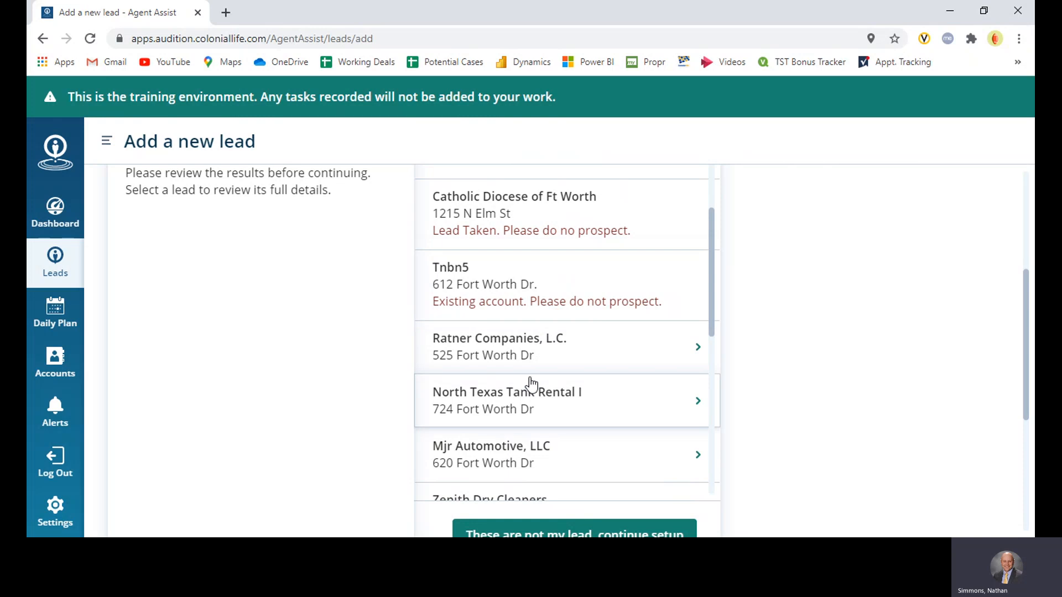
pyautogui.scroll(-1, 559, 401)
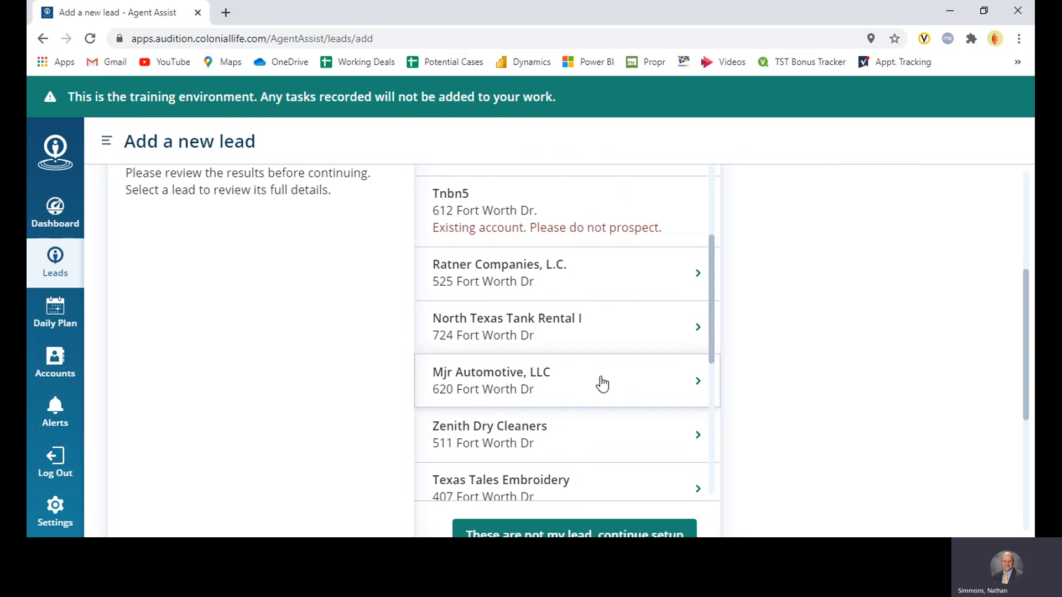
pyautogui.click(602, 384)
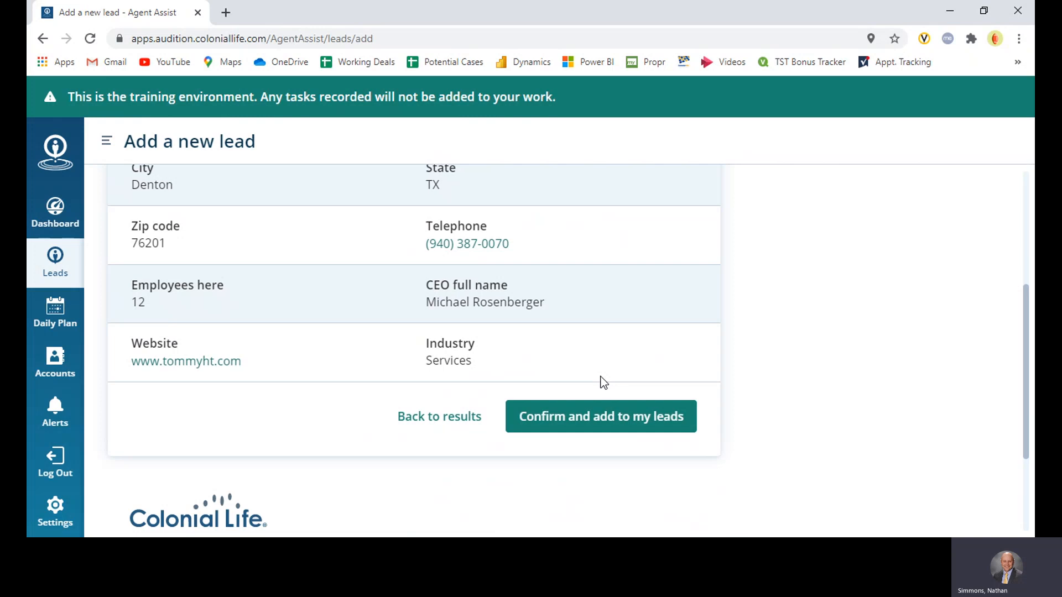
# Review the Mjr Automotive, LLC business details, and confirm adding the company to my leads
pyautogui.scroll(2, 348, 299)
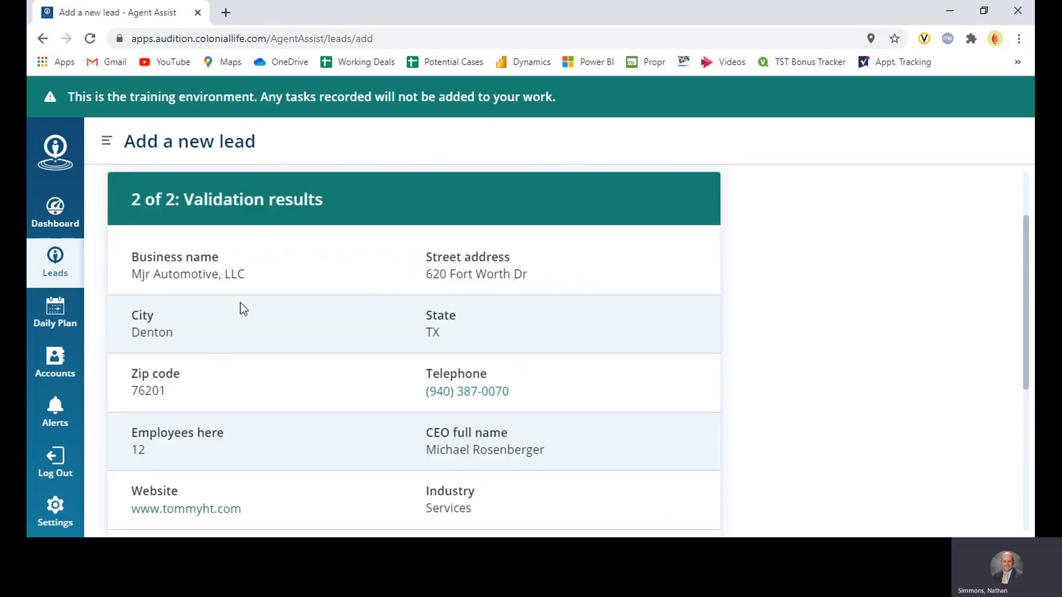
pyautogui.scroll(-1, 472, 410)
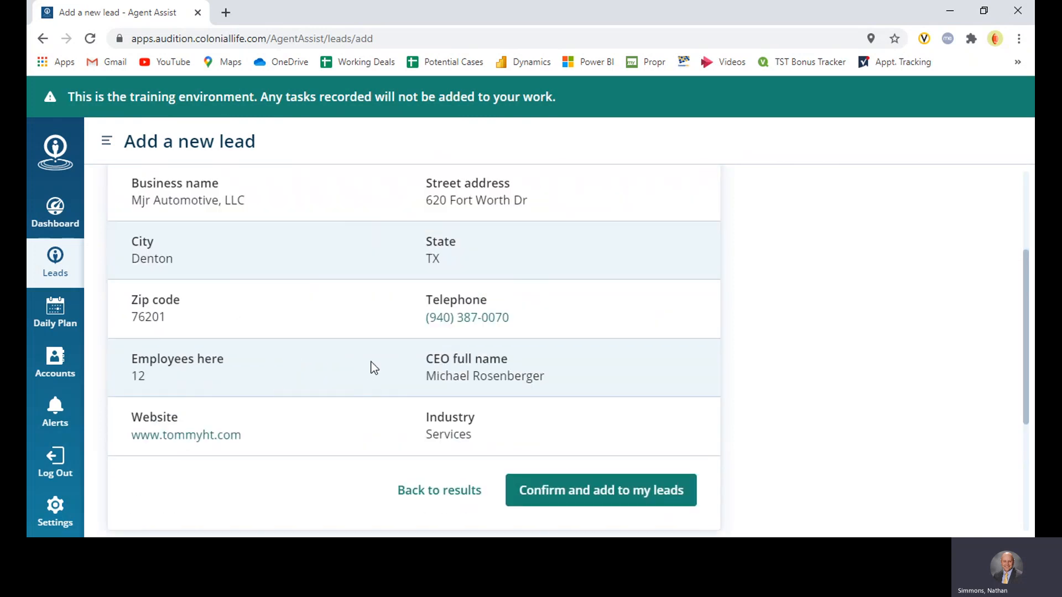
pyautogui.click(593, 489)
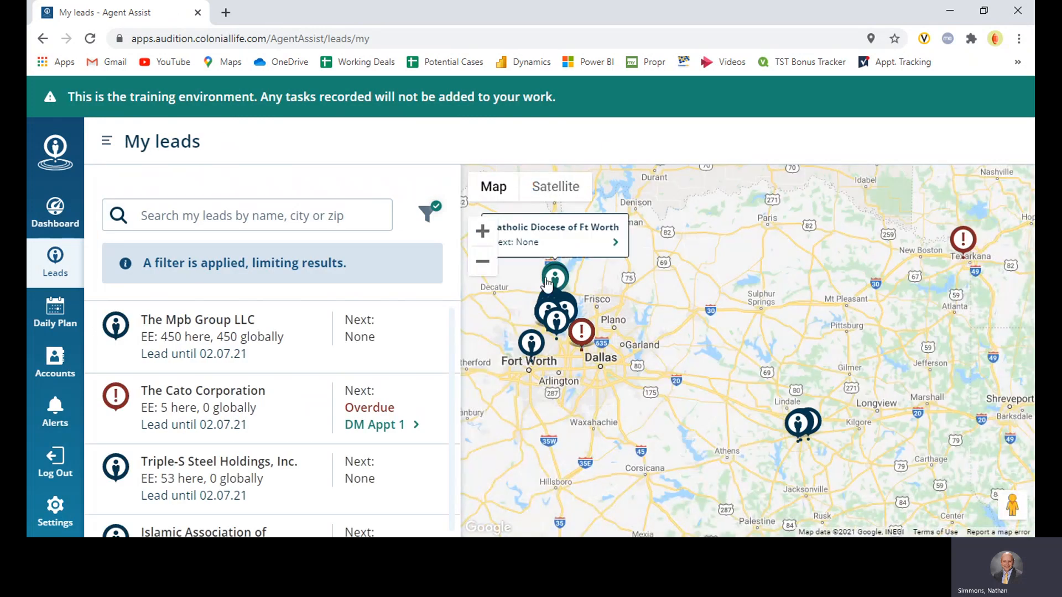
# Locate the Mjr Automotive, LLC pin in Denton on the leads map and bring up its summary
pyautogui.scroll(3, 561, 293)
pyautogui.moveTo(560, 313); pyautogui.dragTo(770, 352)
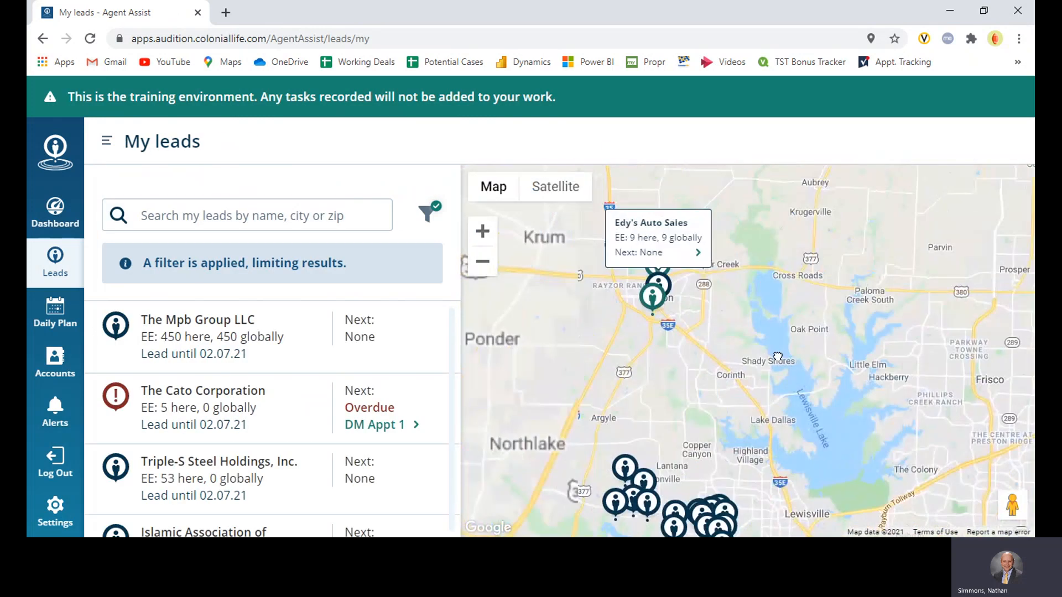
pyautogui.scroll(1, 704, 330)
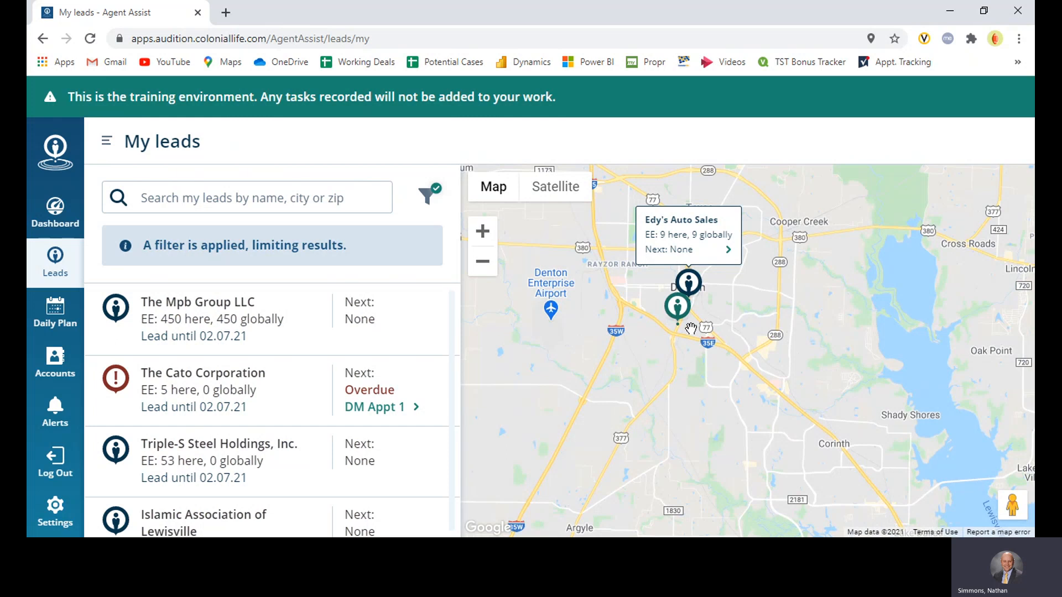
pyautogui.moveTo(679, 323)
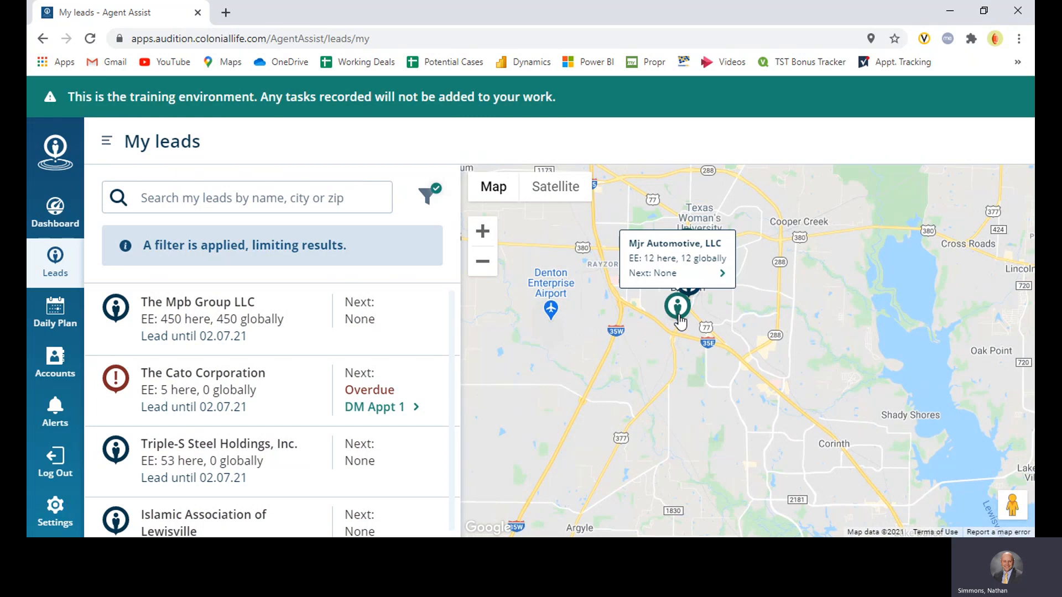